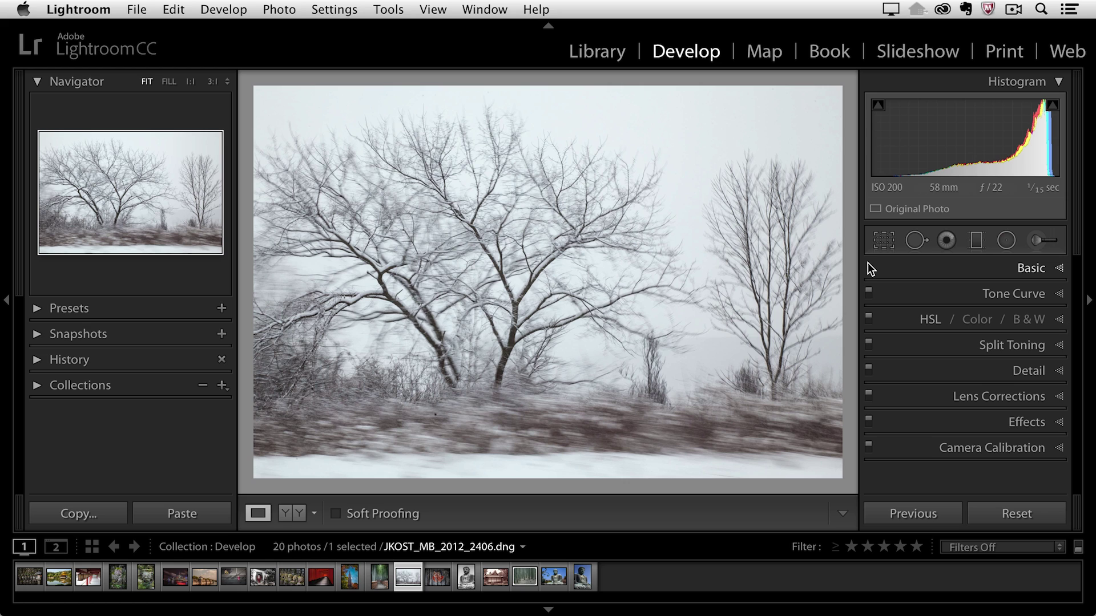
Activate the Spot Removal brush at size 72, feather 100, opacity 100, and zoom to 1:1
key("q")
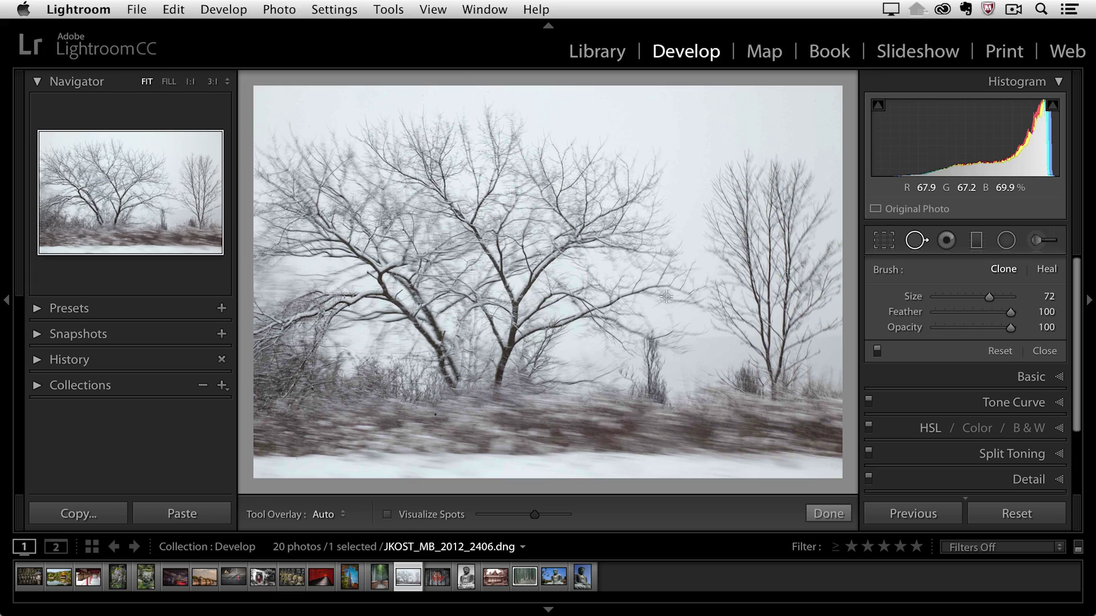
key("z")
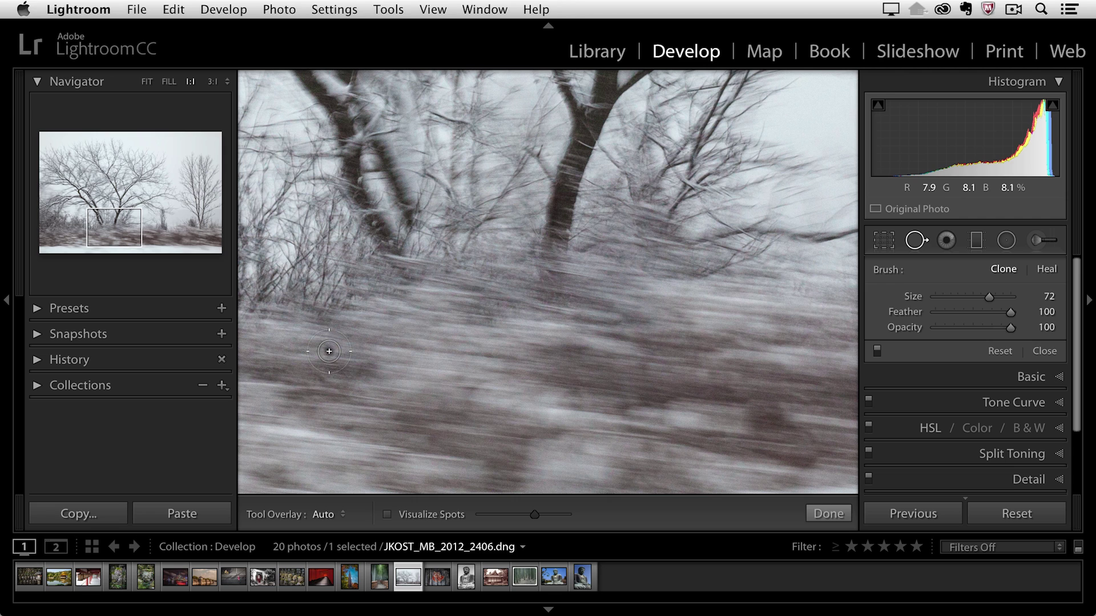
Heal one spot in the blurred foreground, then pan to the photo's top-left sky corner
left_click(329, 351)
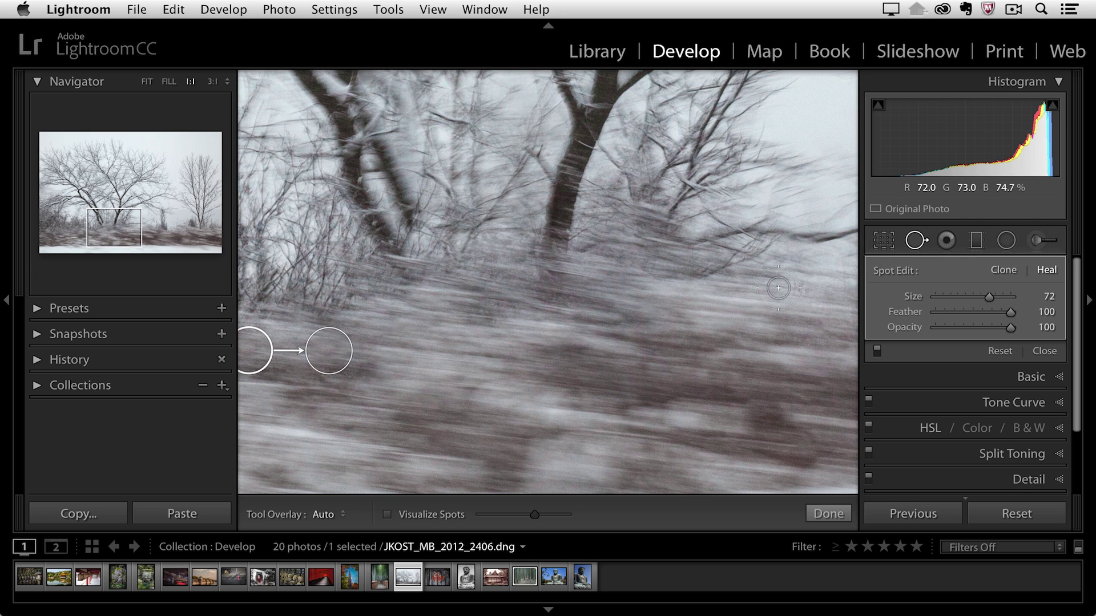
left_click_drag(441, 268, 597, 431)
left_click_drag(453, 286, 563, 443)
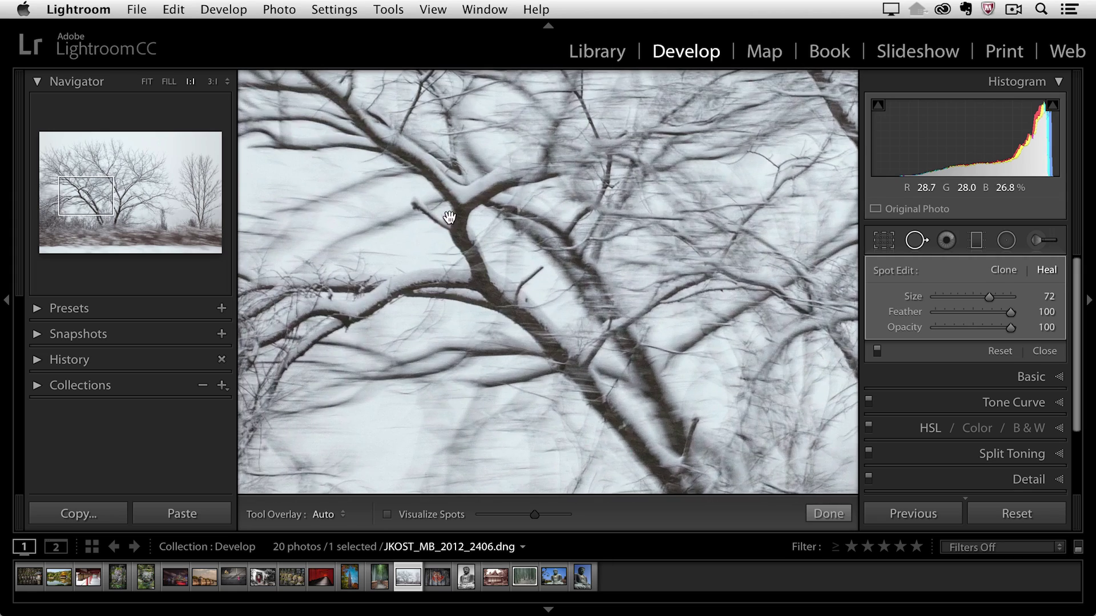
left_click_drag(449, 218, 477, 431)
left_click_drag(400, 256, 559, 428)
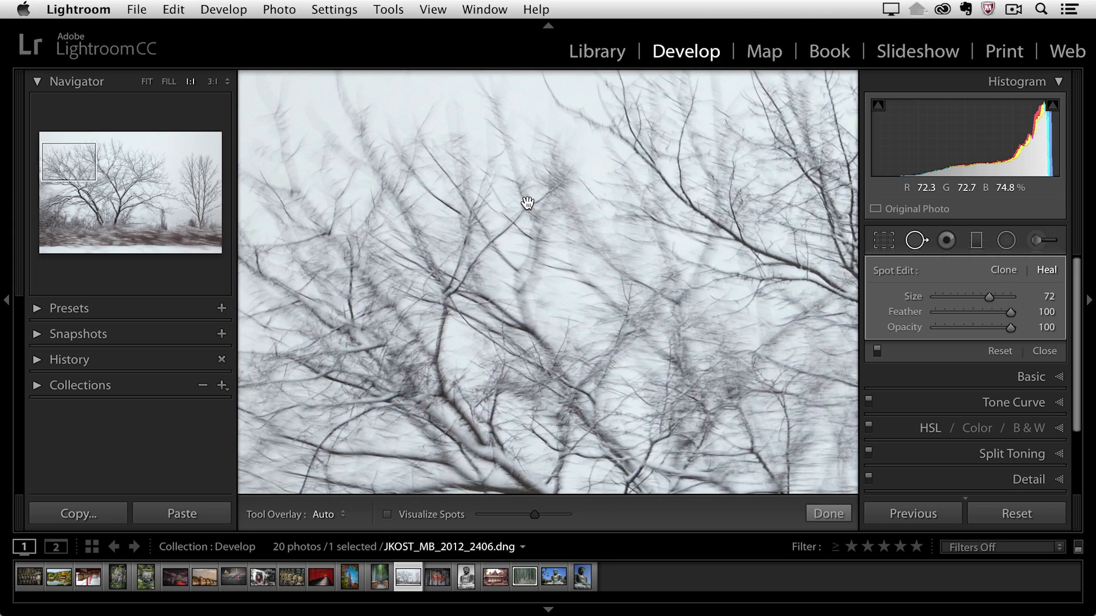
left_click_drag(527, 203, 623, 399)
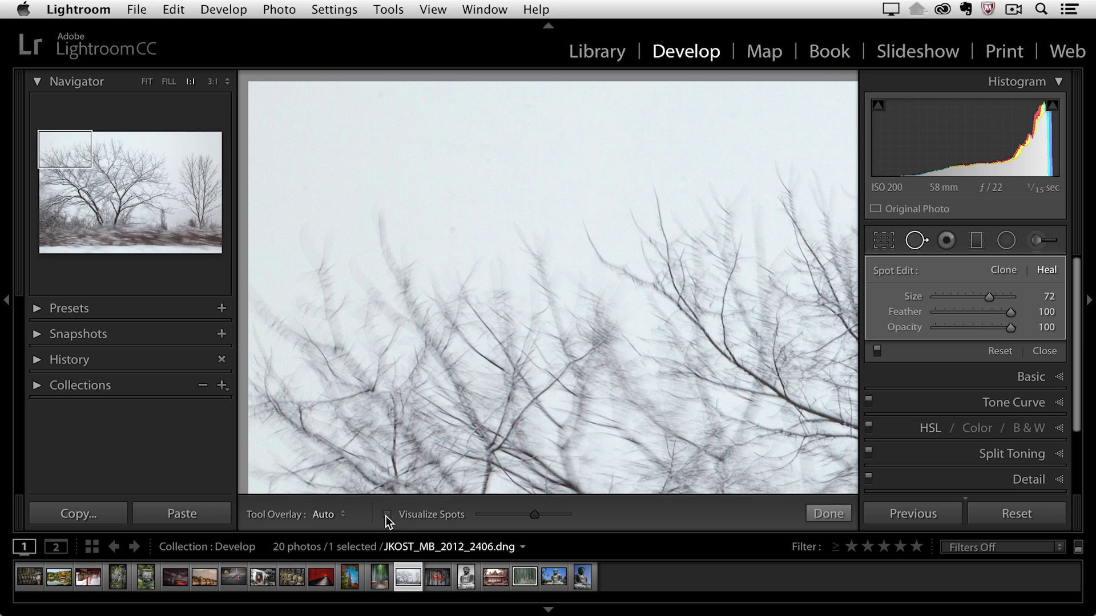
Turn on Visualize Spots, heal the first sky speck, and set the brush to size 45, feather 45
left_click(387, 517)
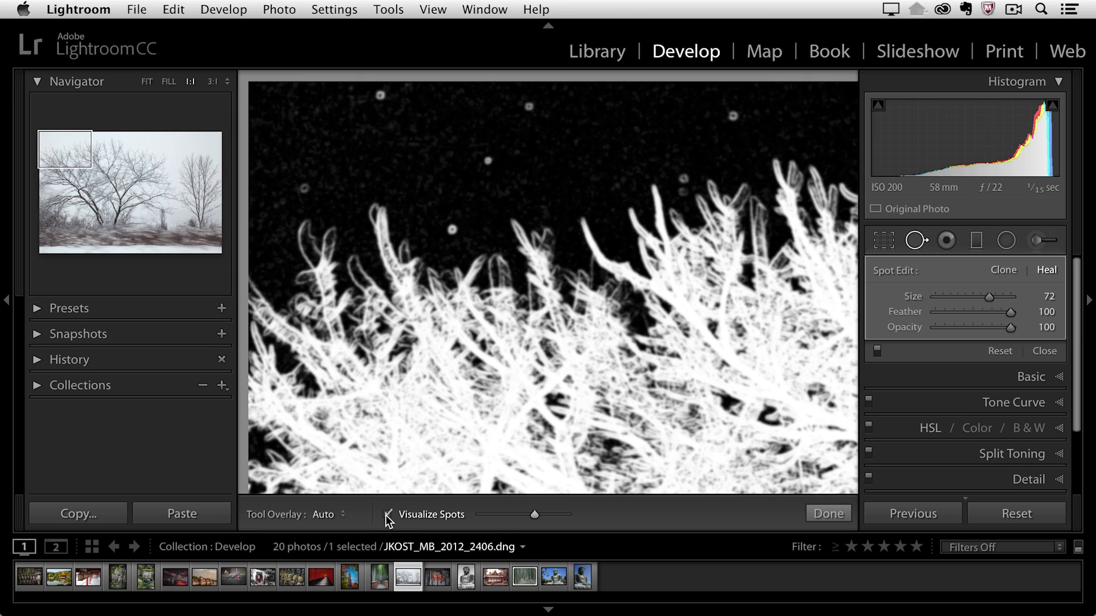
left_click(303, 188)
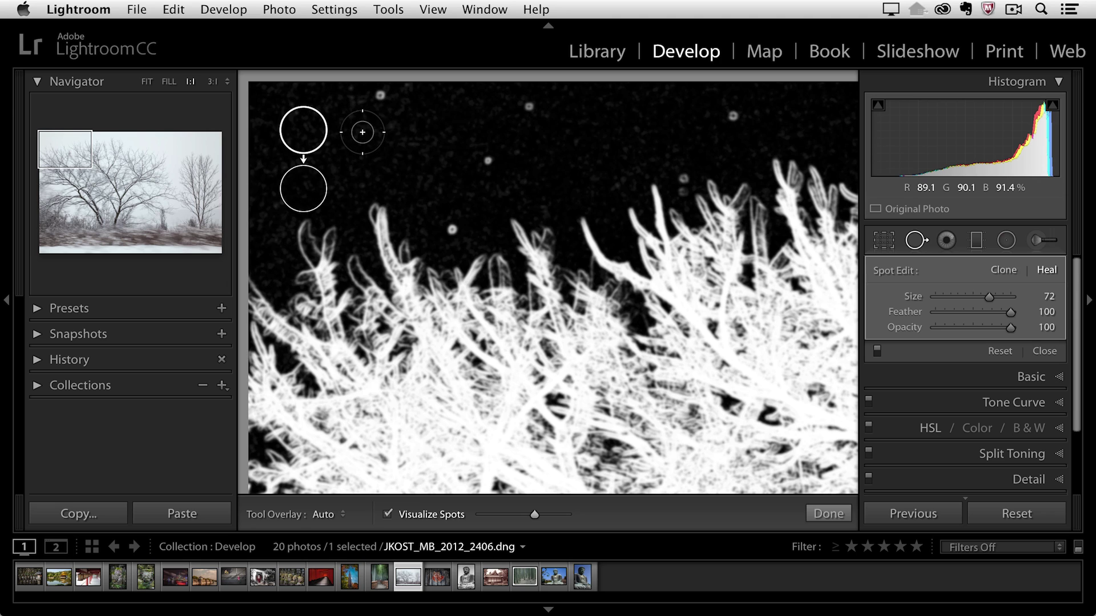
scroll(362, 132, "down", 5)
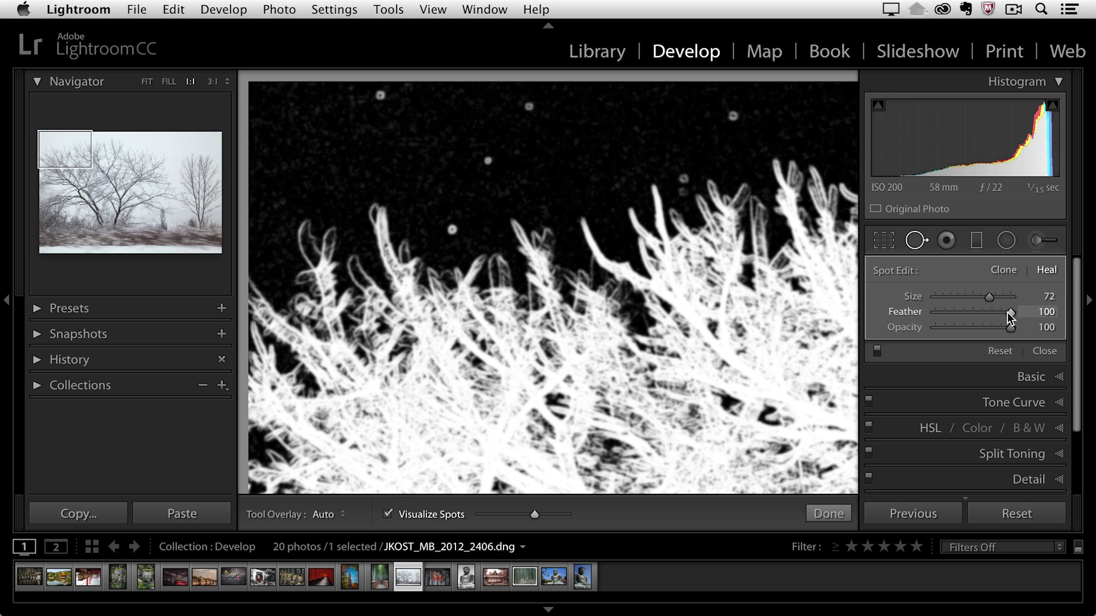
left_click_drag(1008, 312, 968, 311)
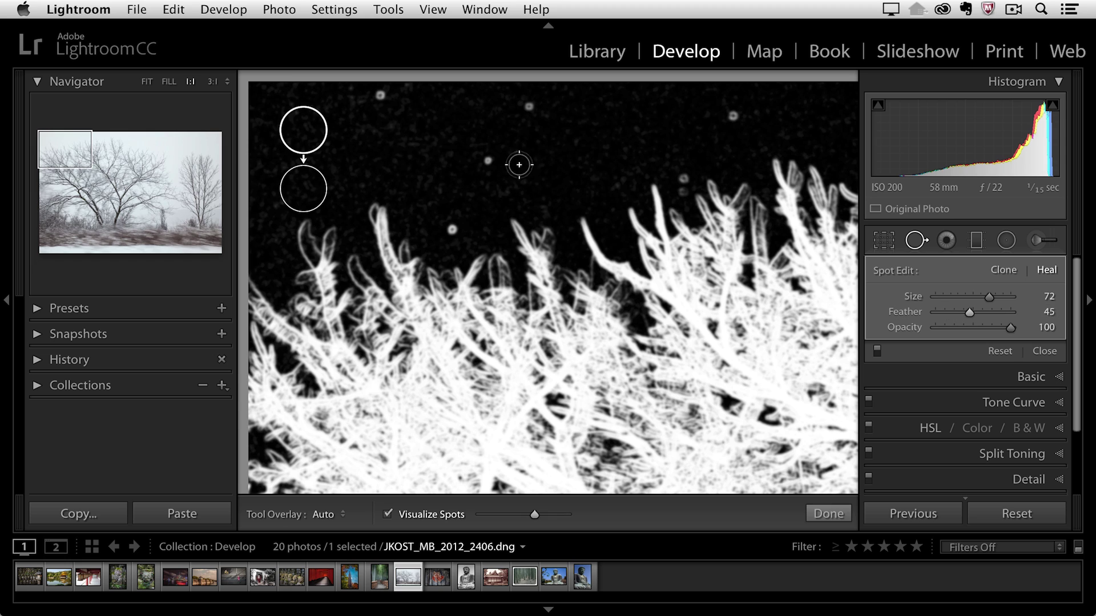
Heal six dust specks across the upper-left and upper-right sky
left_click(378, 95)
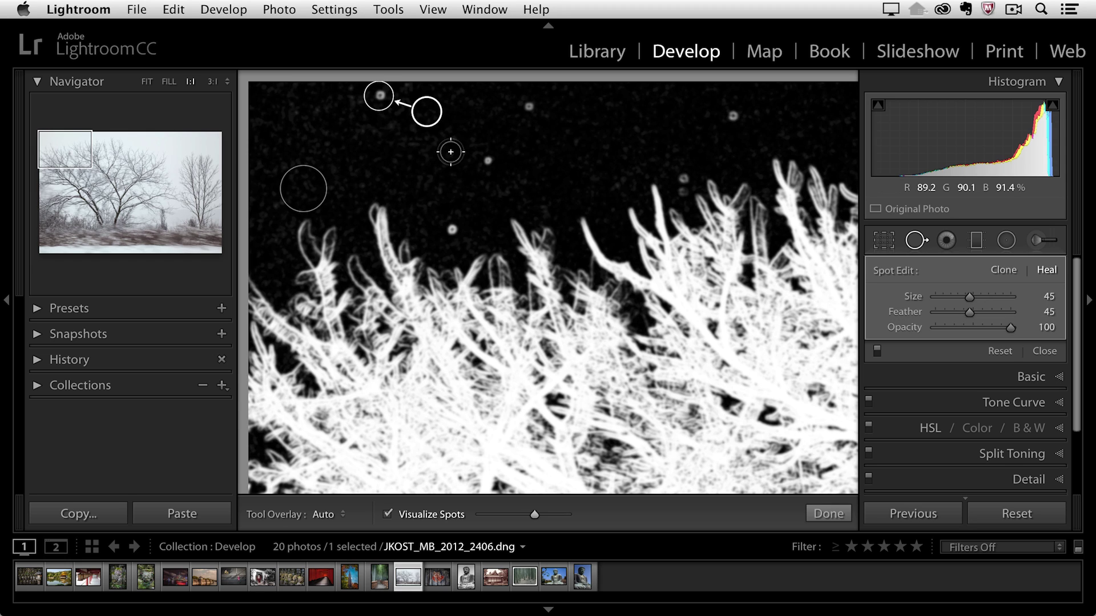
left_click(489, 161)
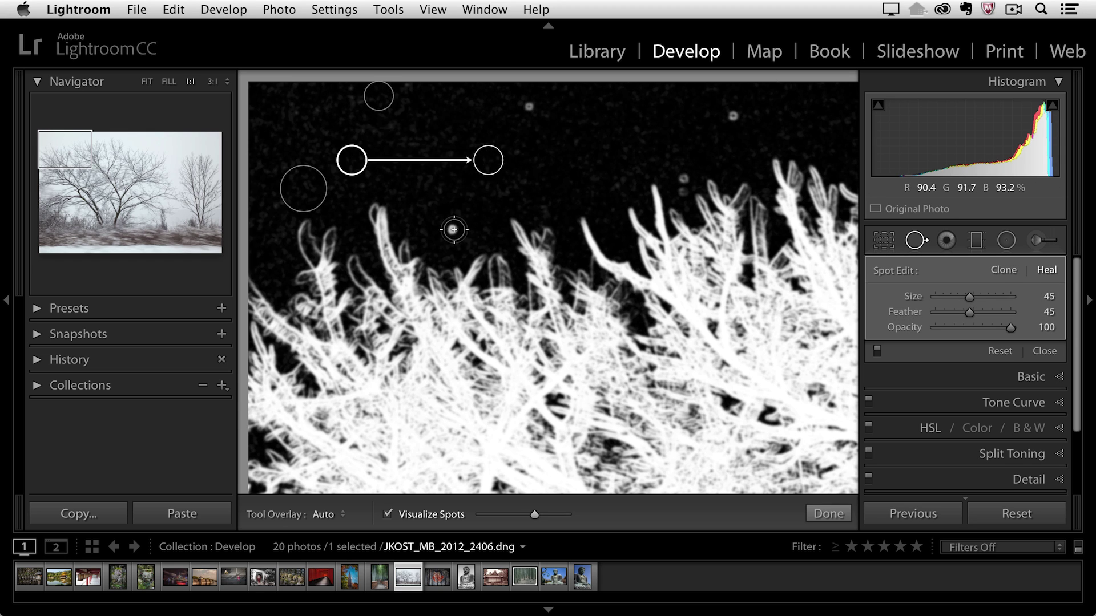
left_click(451, 229)
left_click(528, 109)
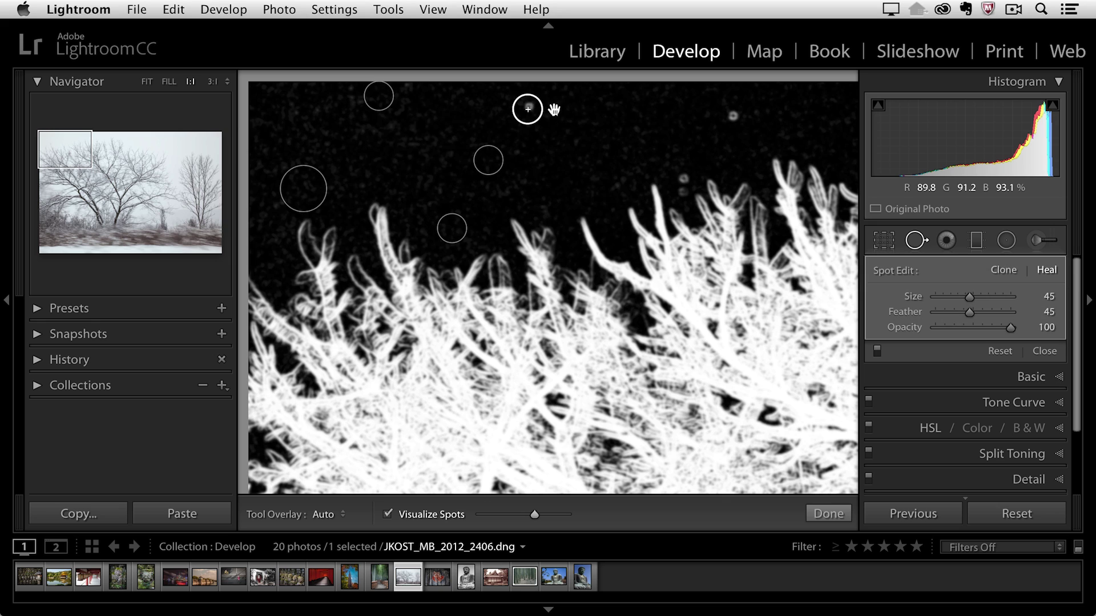
left_click(732, 117)
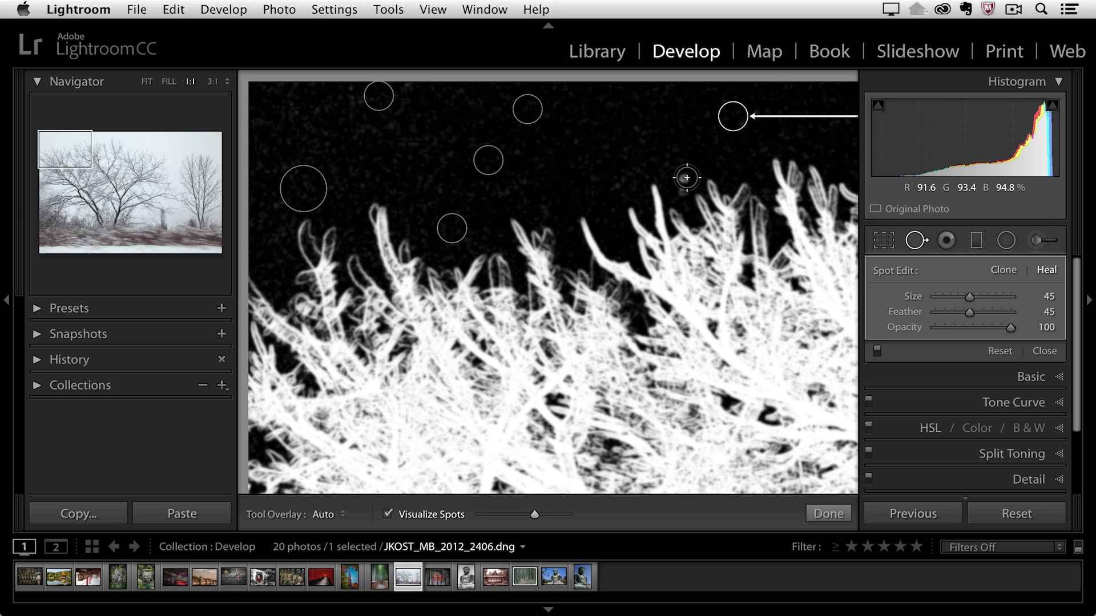
left_click(684, 178)
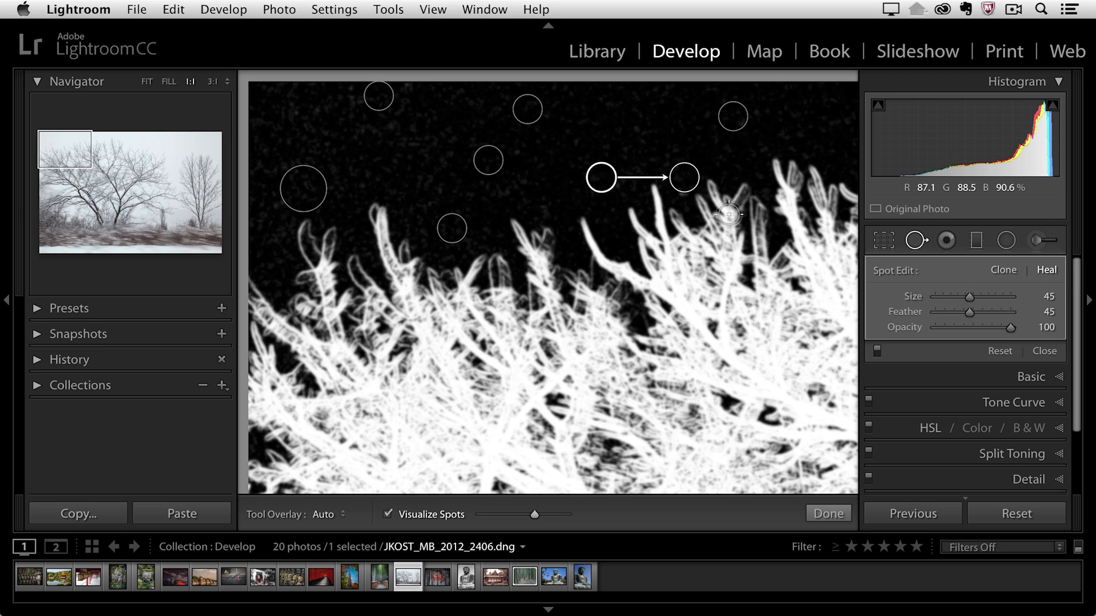
Heal four more dust specks along the photo's top edge further right
mouse_move(771, 203)
left_mouse_down()
mouse_move(455, 201)
mouse_move(396, 233)
mouse_move(363, 228)
left_mouse_up()
left_click(508, 139)
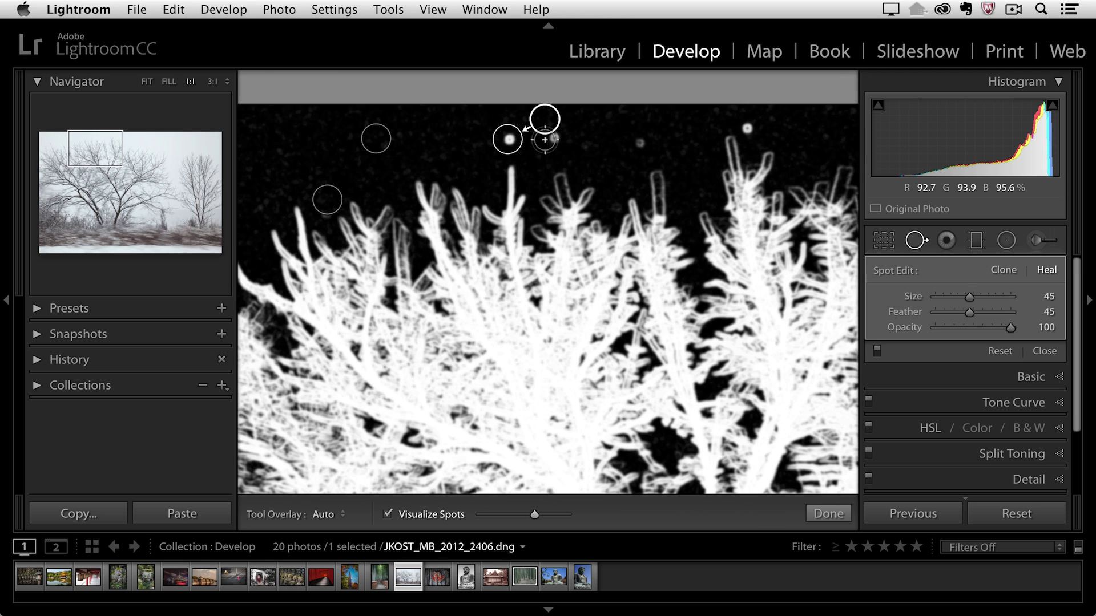
left_click(558, 139)
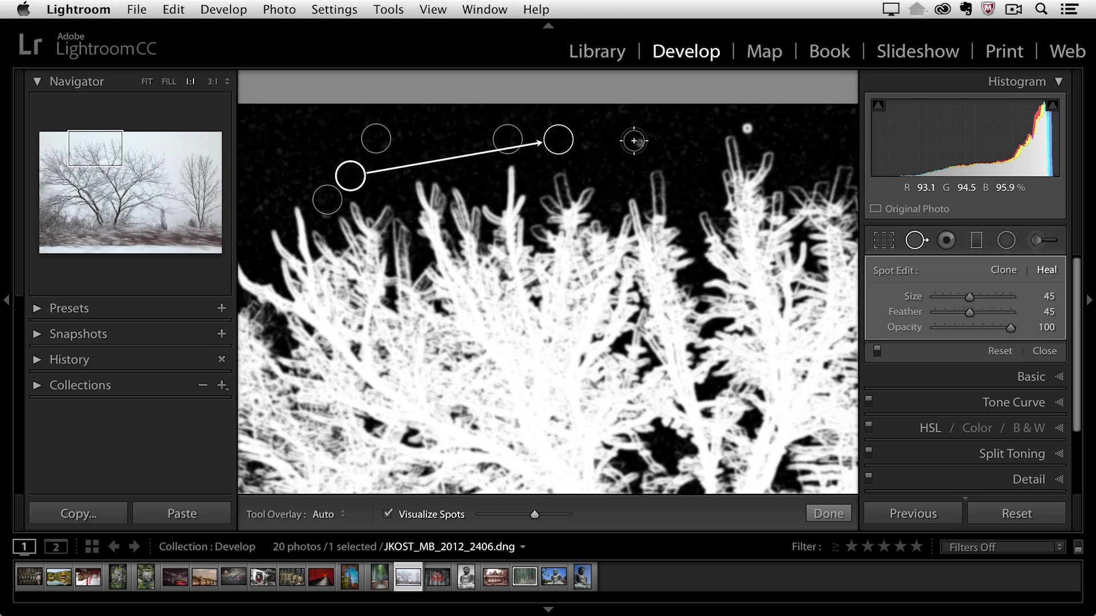
left_click(634, 141)
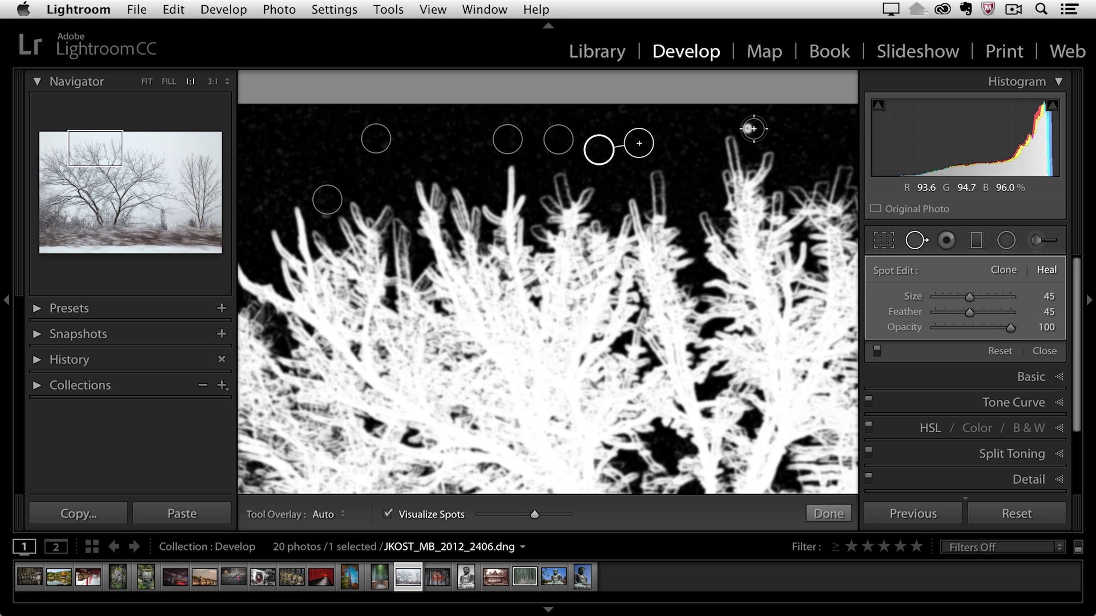
left_click(746, 129)
Heal four dust specks in the middle and right side of the sky
mouse_move(745, 128)
left_mouse_down()
mouse_move(438, 152)
mouse_move(529, 184)
left_mouse_up()
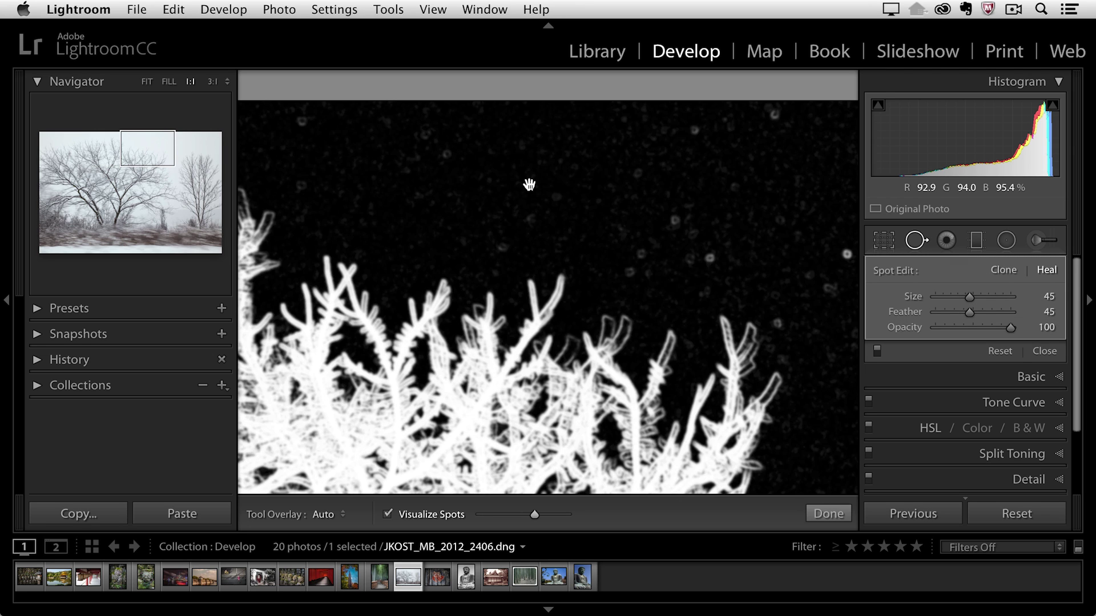
mouse_move(636, 197)
left_mouse_down()
mouse_move(514, 190)
mouse_move(575, 228)
left_mouse_up()
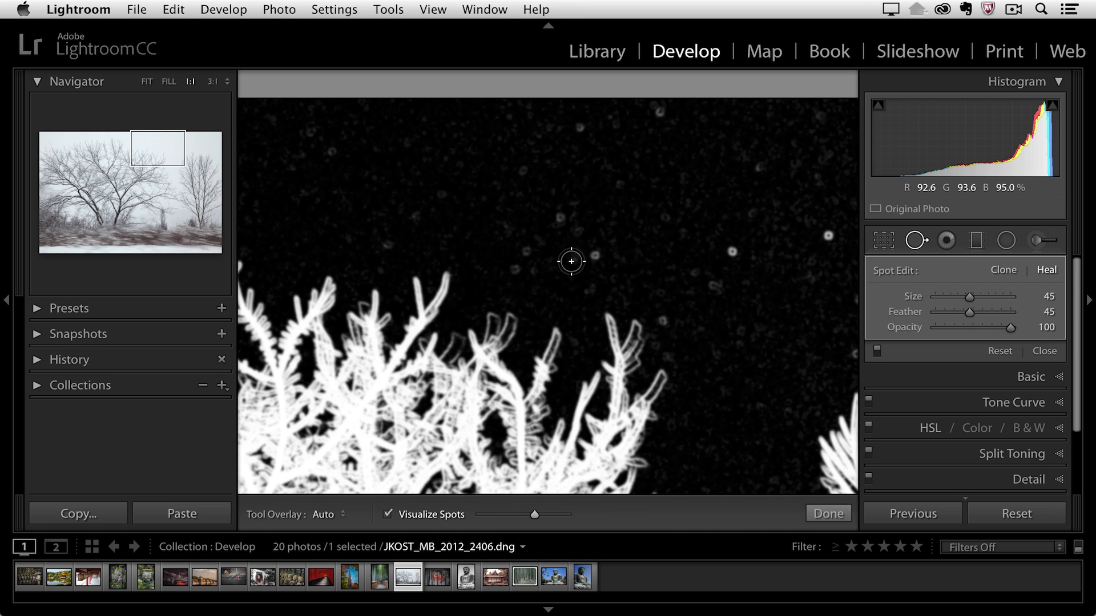
left_click(593, 252)
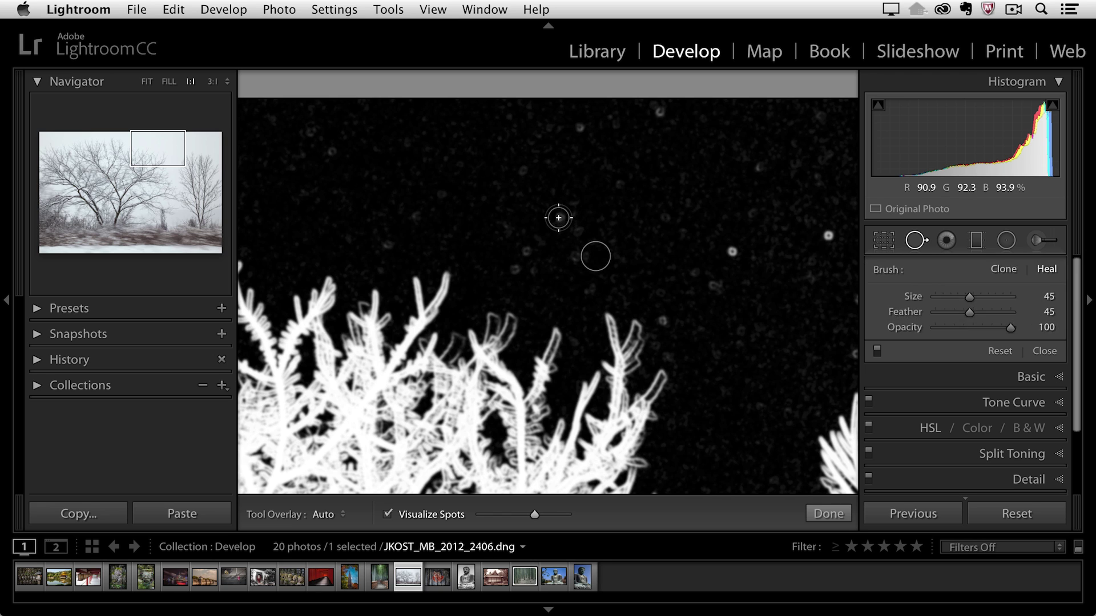
left_click(557, 216)
left_click(728, 251)
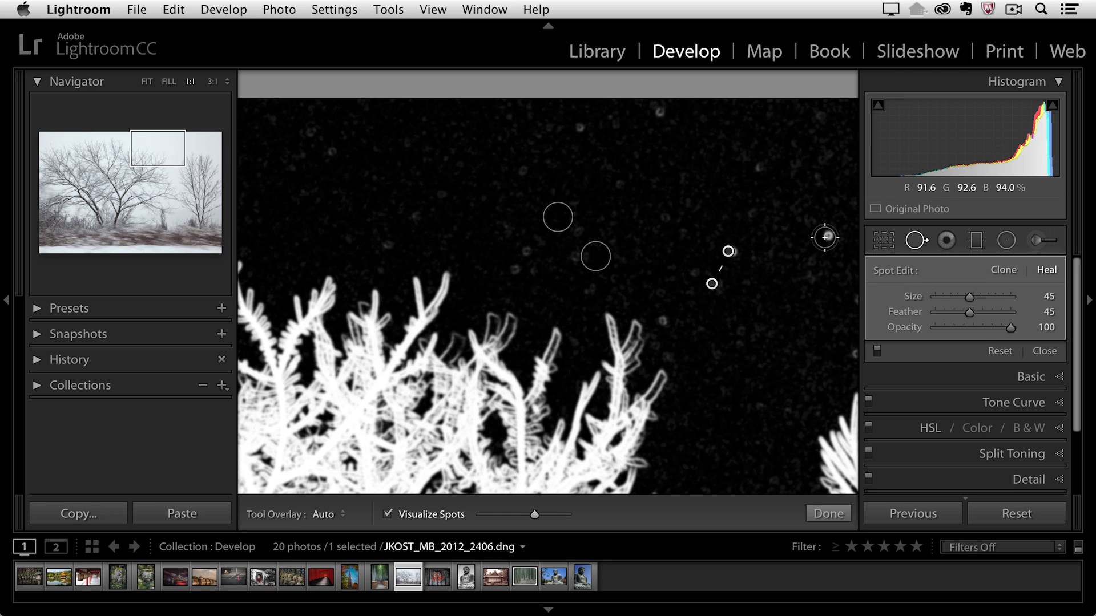
left_click(827, 235)
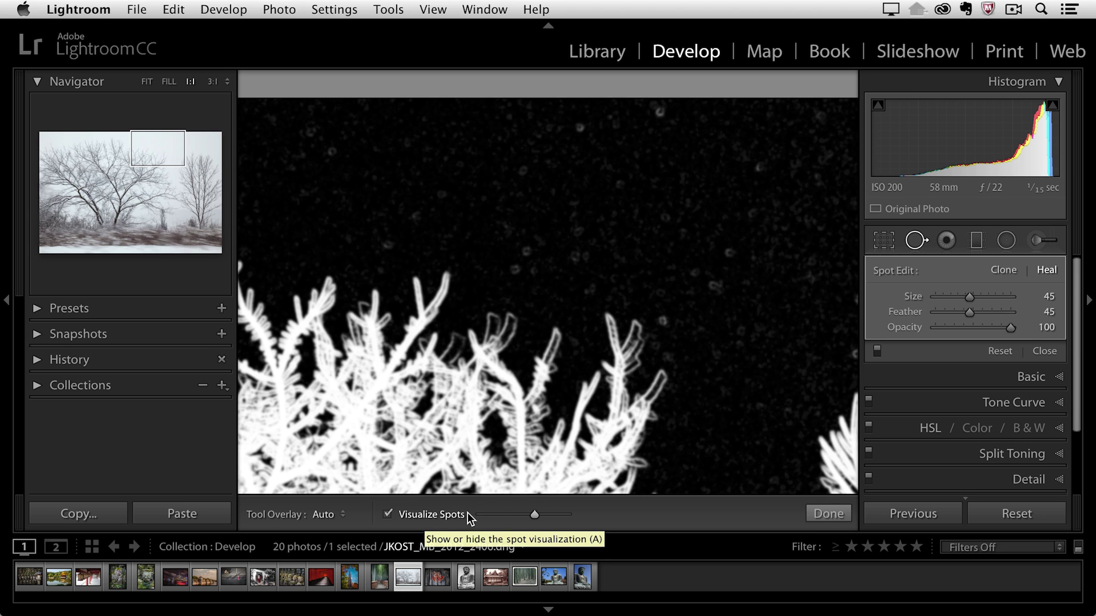
Review the finished snowy photo at Fit, then load the bamboo stairway photo JKOST_2013_09918.dng
mouse_move(533, 514)
left_mouse_down()
mouse_move(554, 515)
mouse_move(514, 512)
mouse_move(541, 513)
left_mouse_up()
key("a")
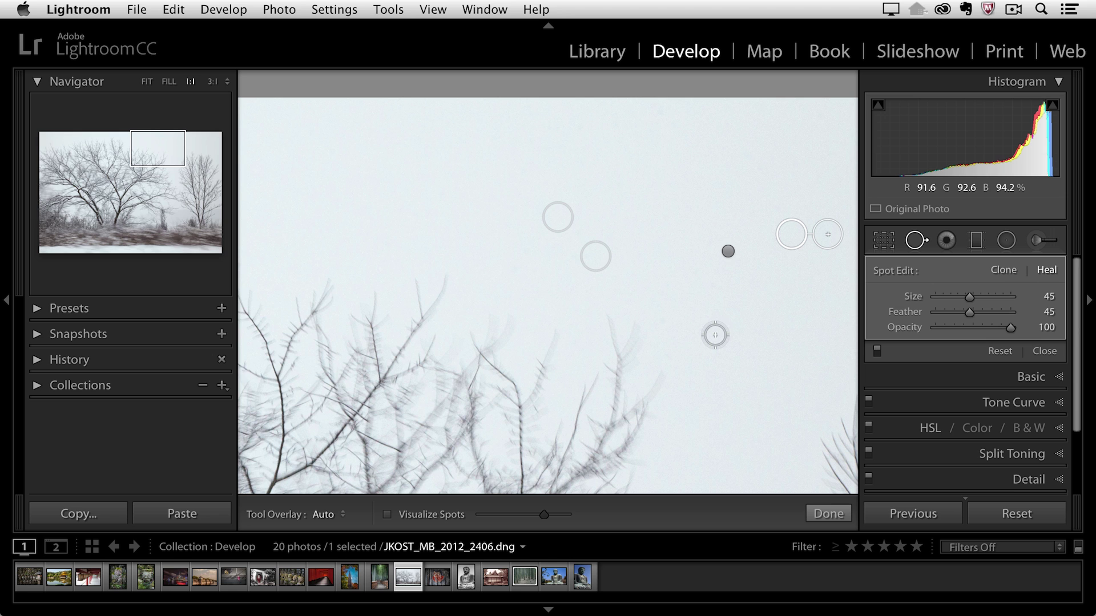
key("z")
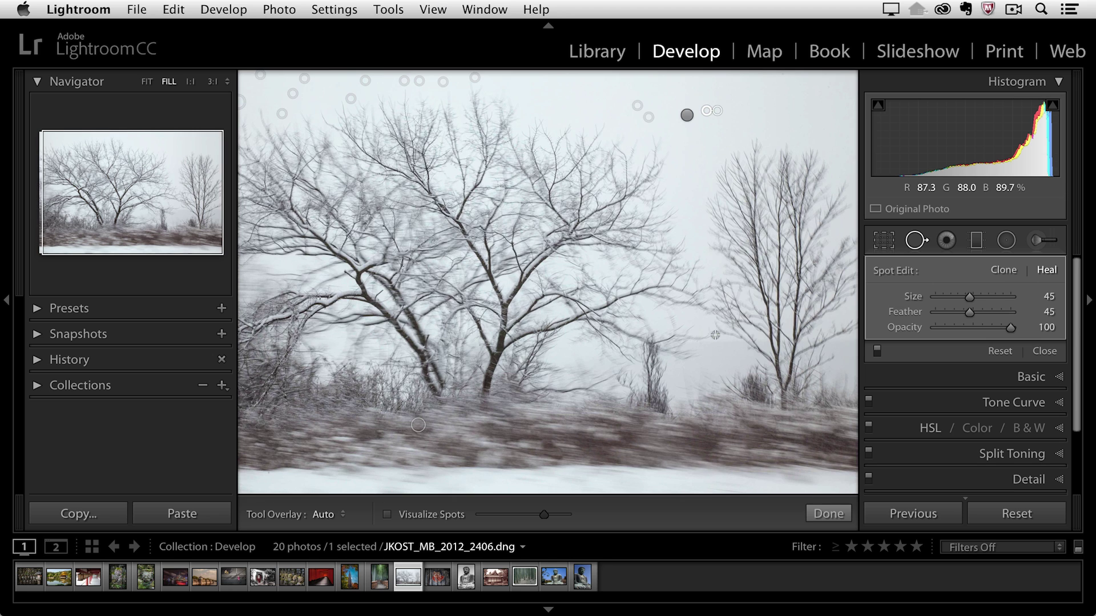
key("super+minus")
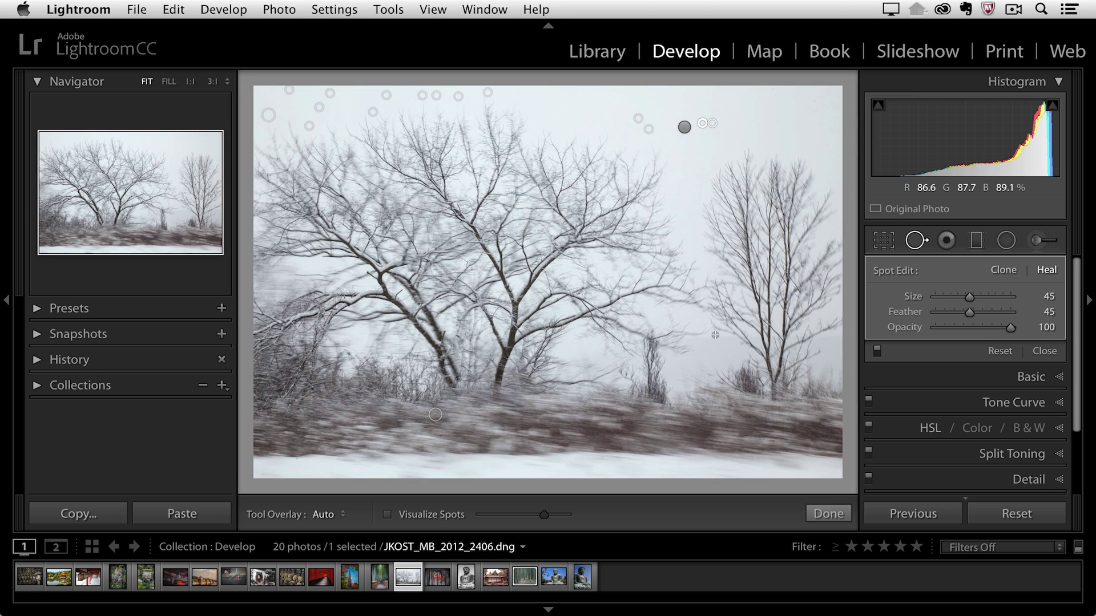
left_click(385, 578)
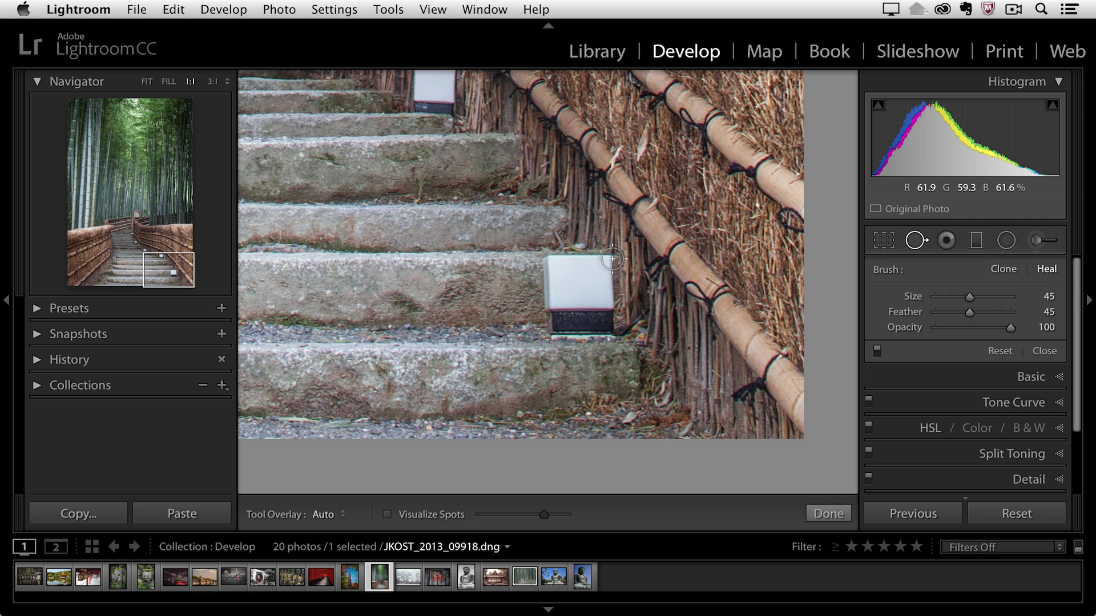
Heal away the lower stone lantern with a size-56 spot, comparing with overlays hidden
key("bracketright")
key("bracketright")
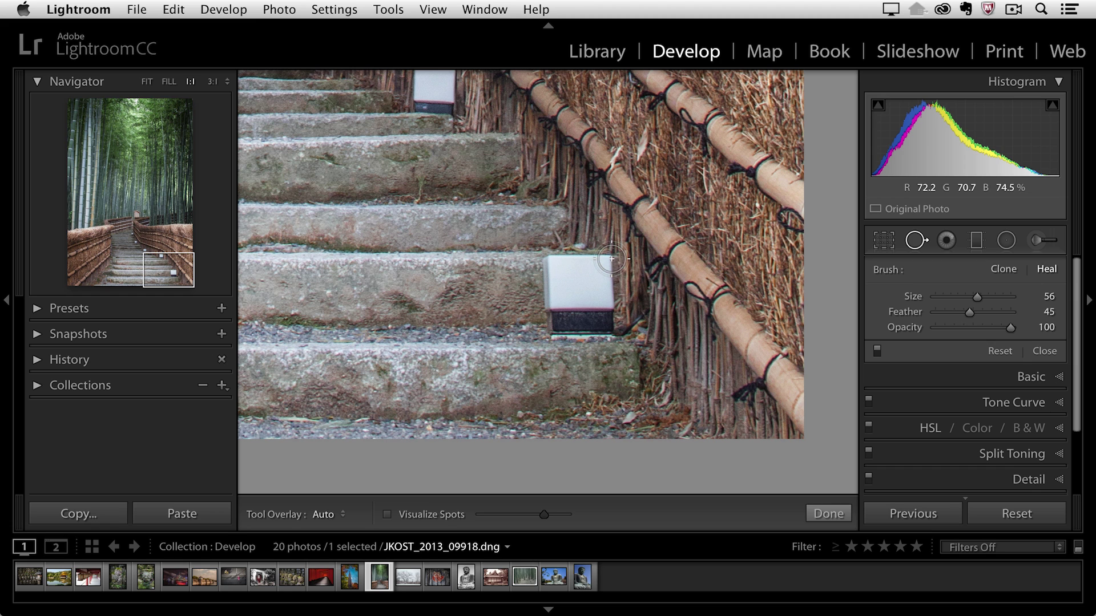
mouse_move(612, 259)
left_mouse_down()
mouse_move(548, 261)
mouse_move(555, 335)
mouse_move(611, 335)
mouse_move(607, 271)
mouse_move(561, 280)
mouse_move(569, 312)
mouse_move(593, 308)
mouse_move(586, 281)
mouse_move(573, 285)
mouse_move(585, 313)
left_mouse_up()
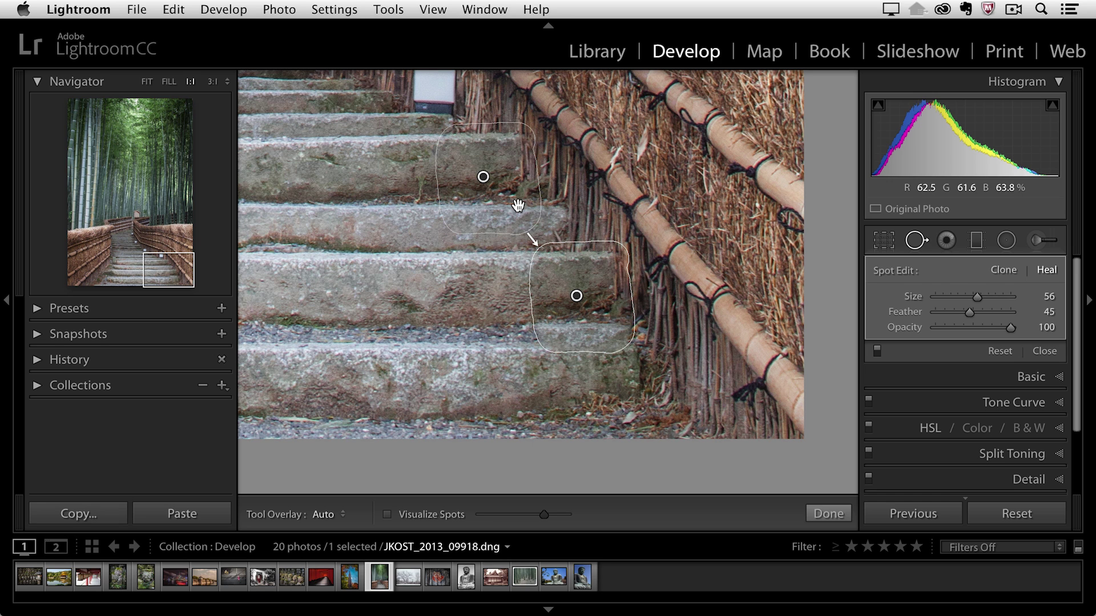
key("h")
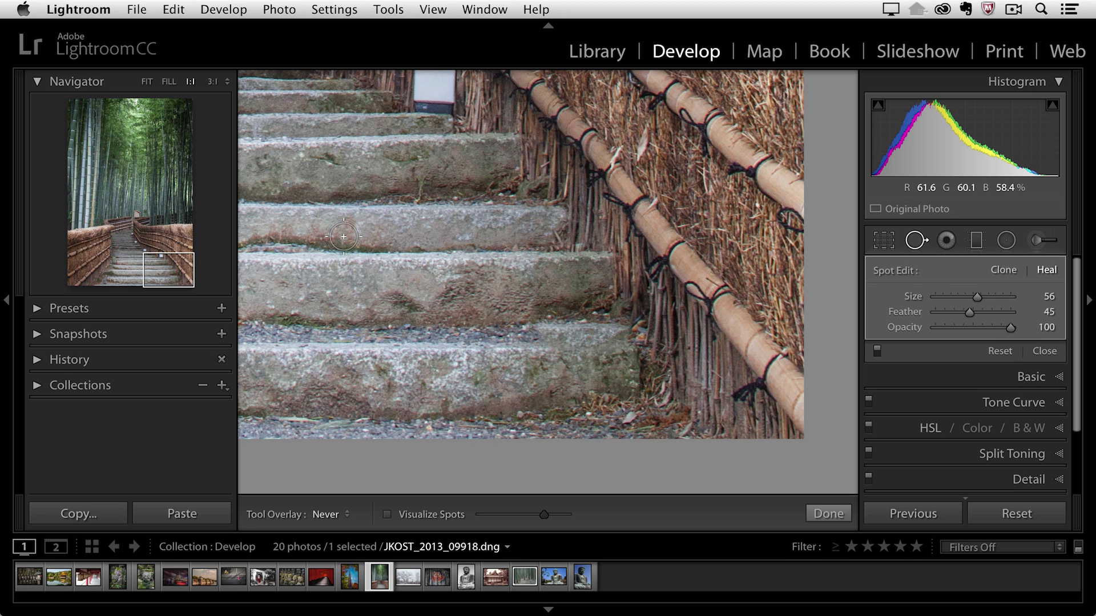
key("h")
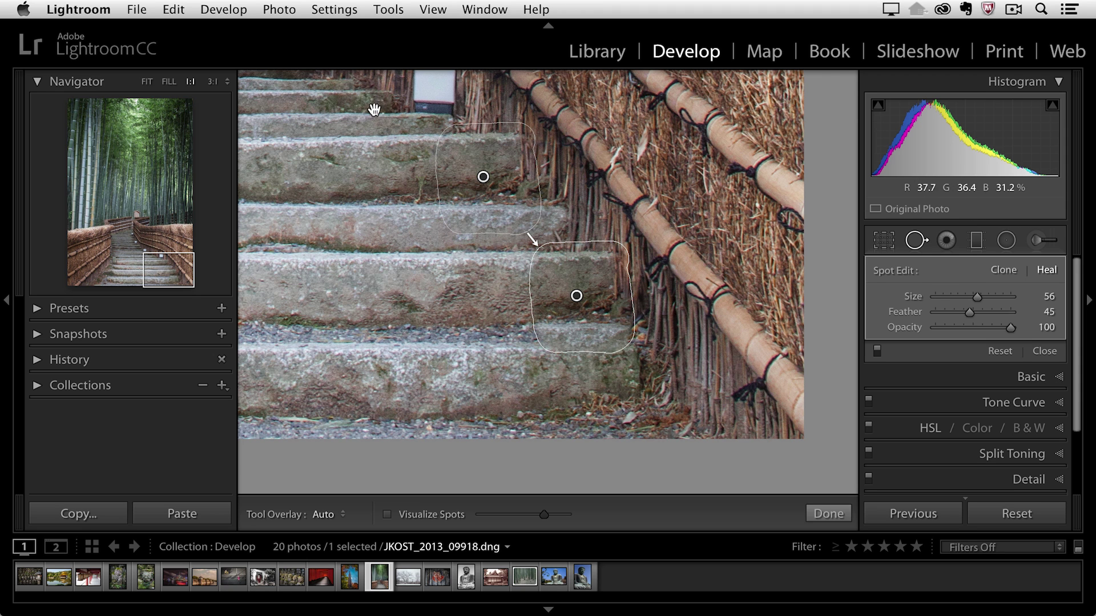
Heal the next lantern up the stairway, moving its source to the steps up-left
scroll(375, 108, "up", 10)
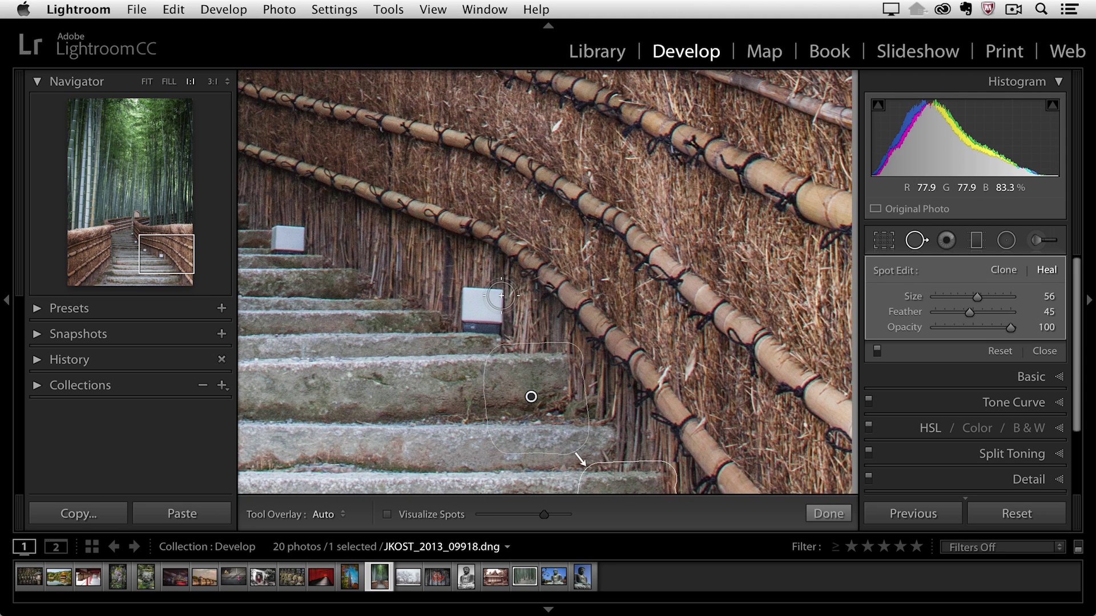
mouse_move(500, 295)
left_mouse_down()
mouse_move(461, 300)
mouse_move(460, 315)
mouse_move(504, 322)
left_mouse_up()
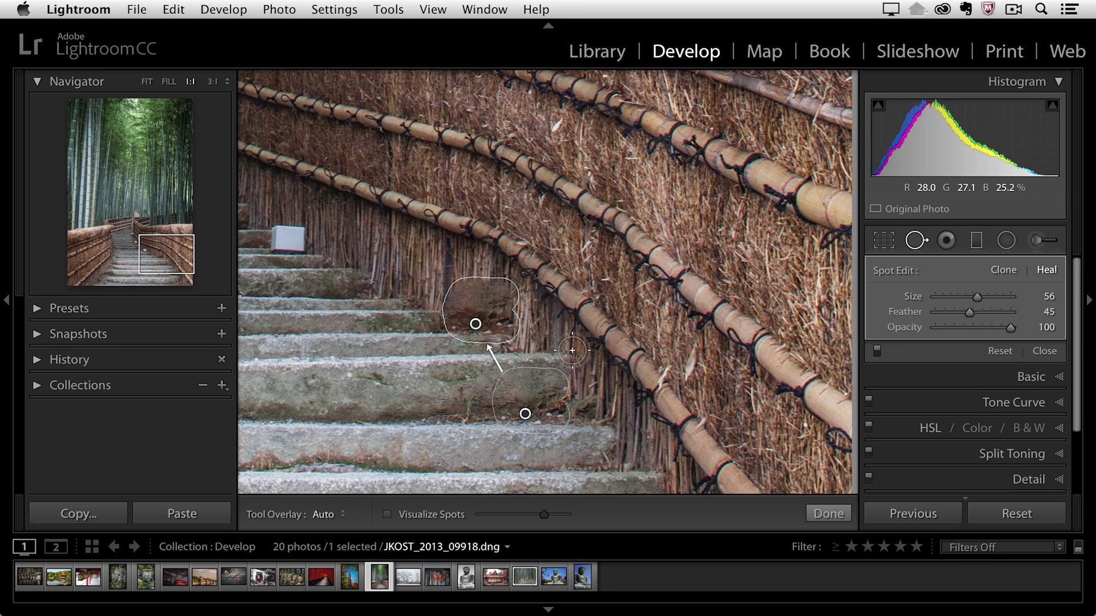
key("h")
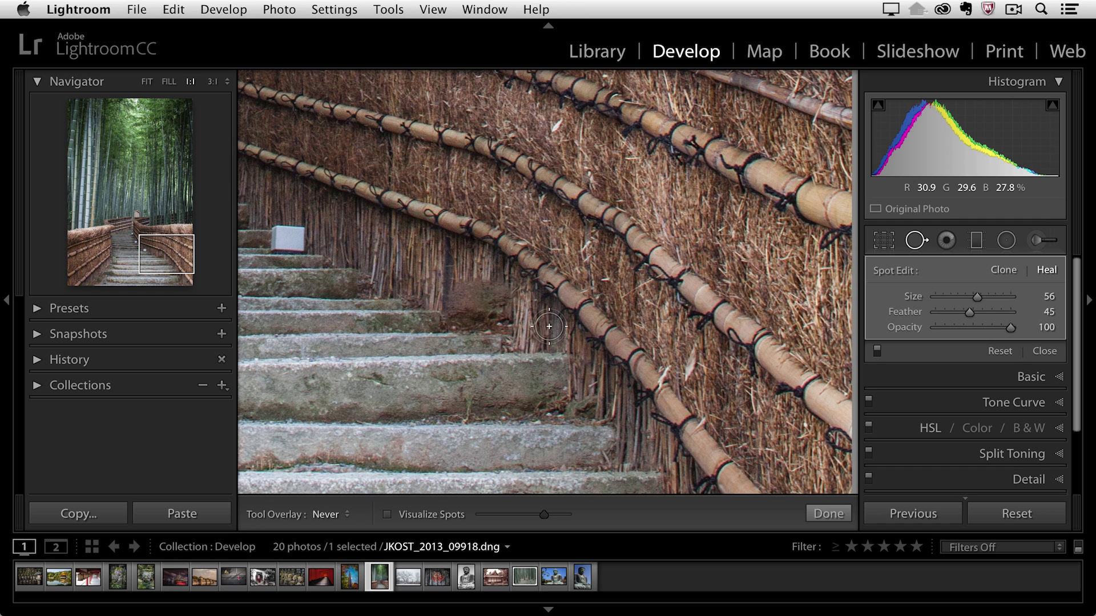
key("h")
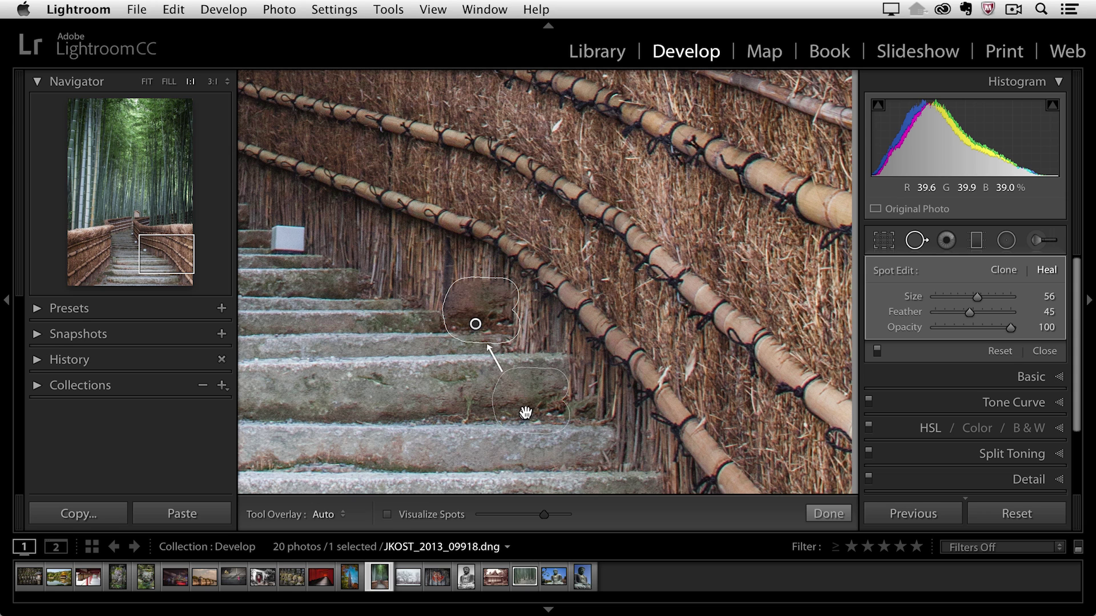
mouse_move(525, 412)
left_mouse_down()
mouse_move(460, 392)
mouse_move(453, 351)
mouse_move(418, 288)
mouse_move(398, 296)
mouse_move(384, 285)
left_mouse_up()
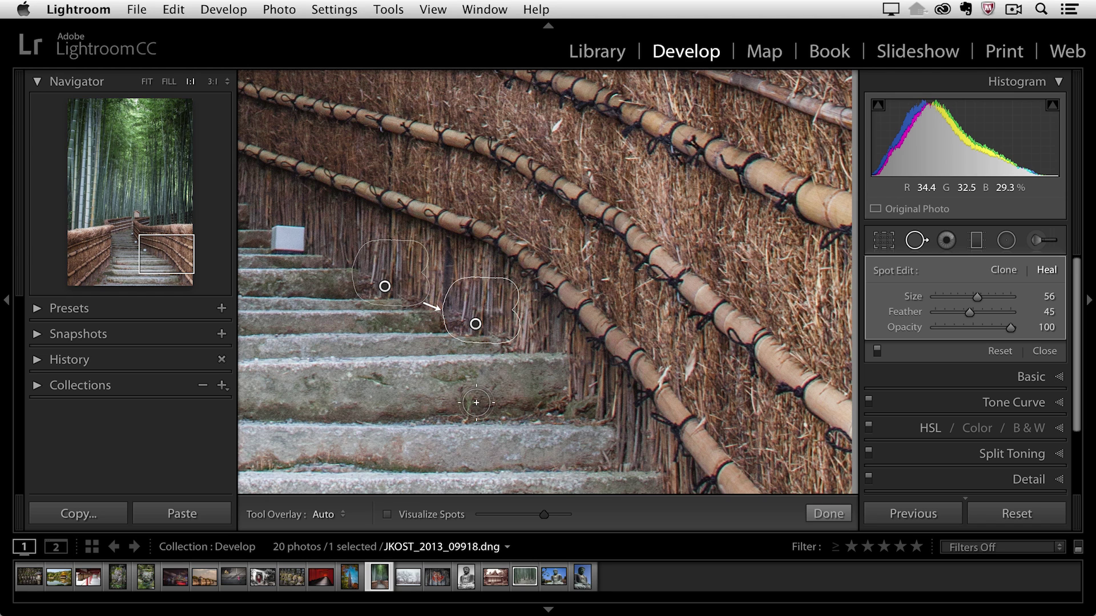
Heal the third lantern on the step, sampling from further left along the same step
left_click_drag(296, 282, 669, 467)
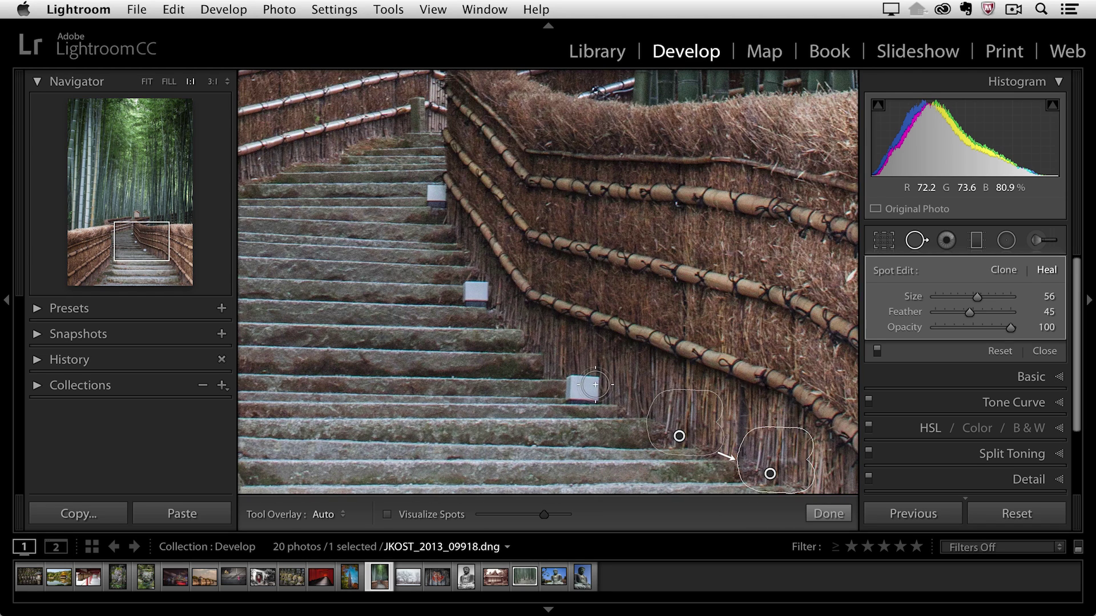
mouse_move(596, 385)
left_mouse_down()
mouse_move(569, 382)
mouse_move(599, 386)
left_mouse_up()
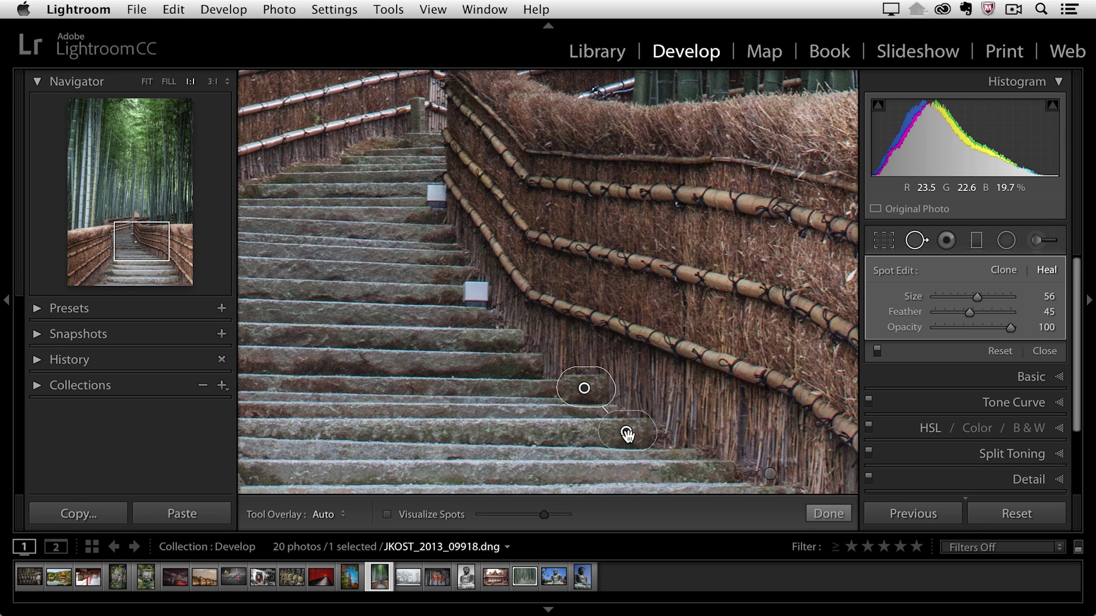
mouse_move(627, 435)
left_mouse_down()
mouse_move(565, 423)
mouse_move(493, 388)
mouse_move(533, 363)
left_mouse_up()
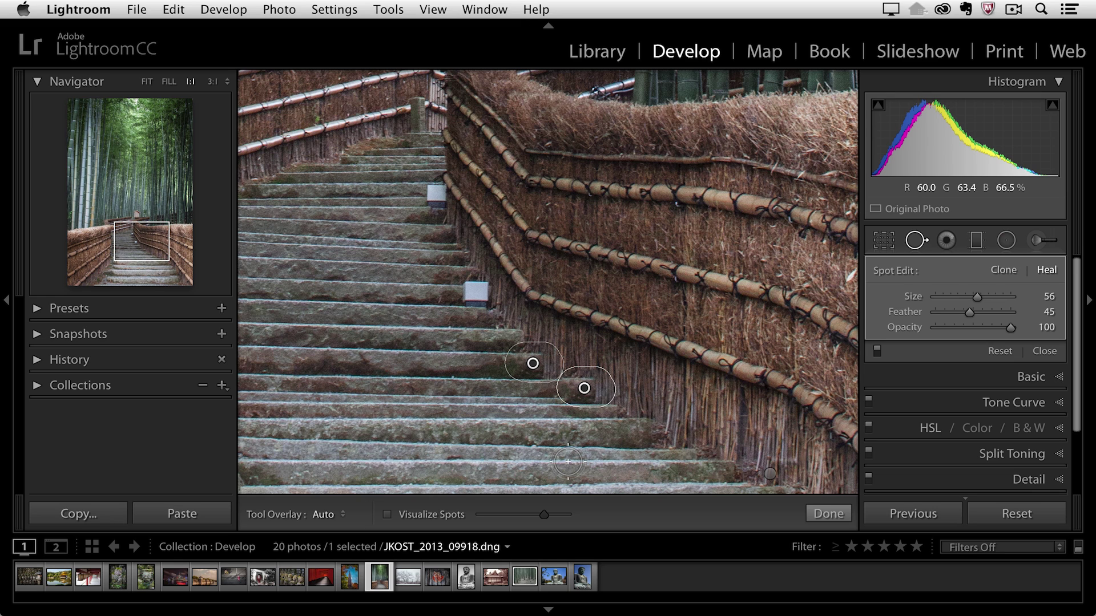
key("h")
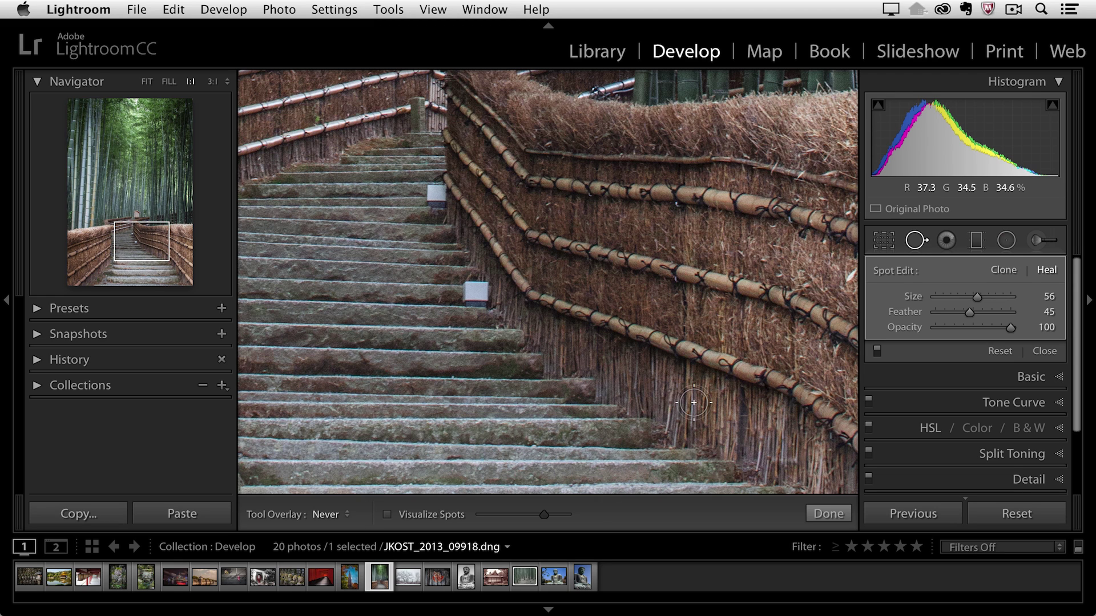
key("h")
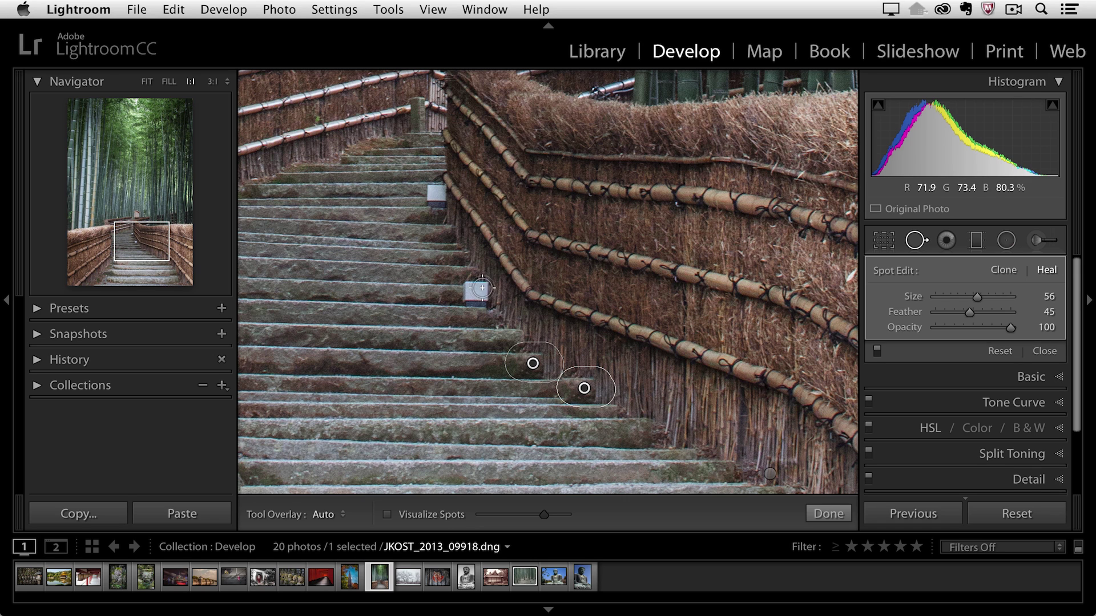
Shrink the brush to size 35 and heal the next lantern up the stairs
key("bracketleft")
key("bracketleft")
key("bracketleft")
mouse_move(481, 283)
left_mouse_down()
mouse_move(461, 294)
mouse_move(482, 301)
left_mouse_up()
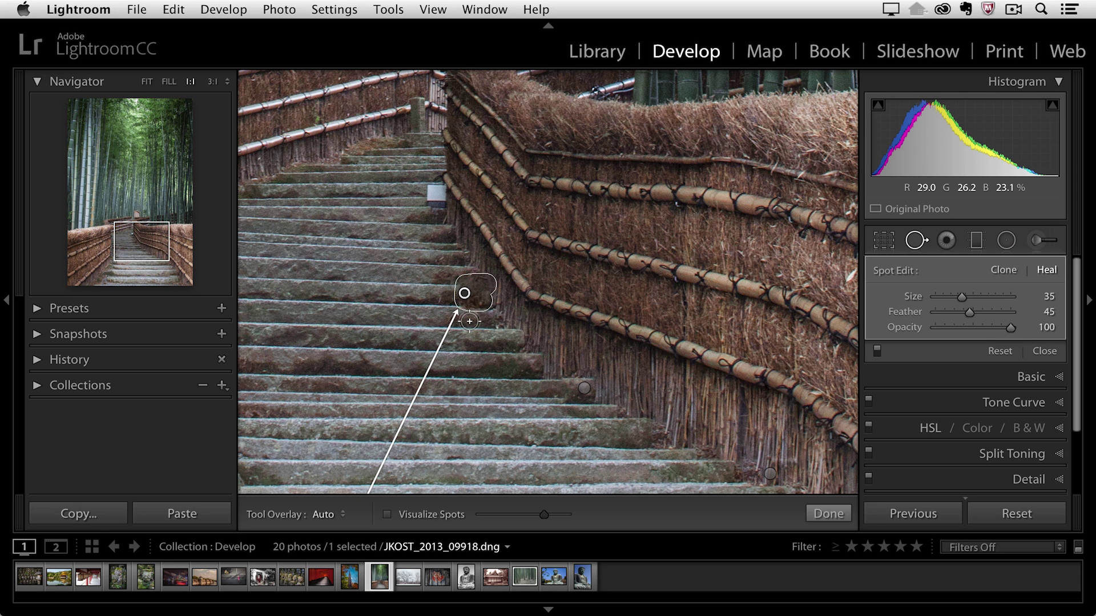
mouse_move(482, 421)
left_mouse_down()
mouse_move(483, 321)
mouse_move(530, 243)
left_mouse_up()
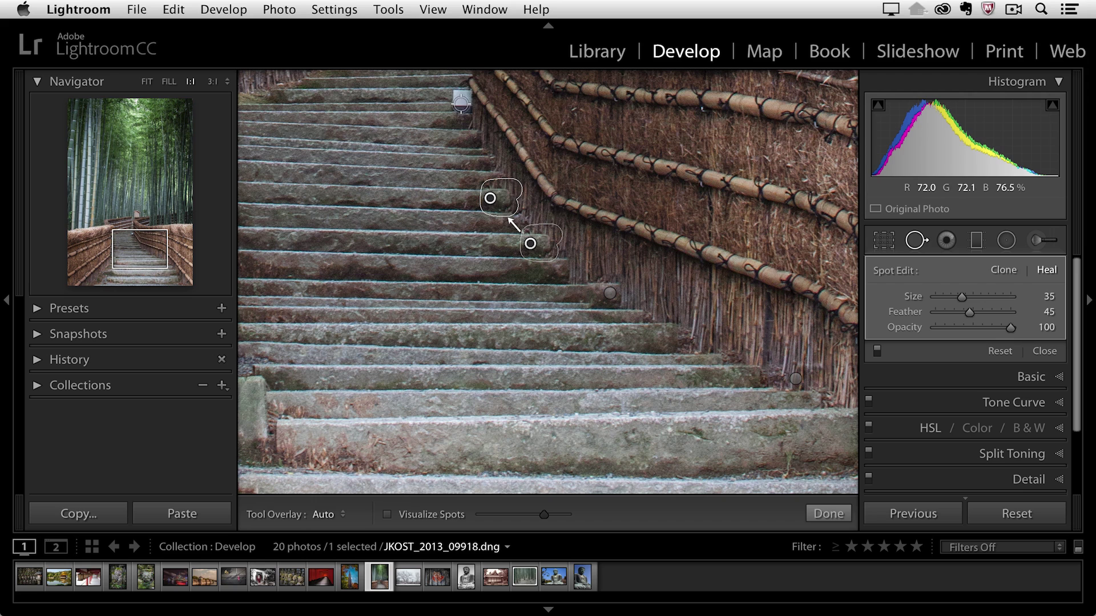
Heal the top lantern with a size-24 spot sampled from the step to its left
scroll(458, 99, "down", 4)
mouse_move(457, 94)
left_mouse_down()
mouse_move(465, 98)
mouse_move(456, 86)
left_mouse_up()
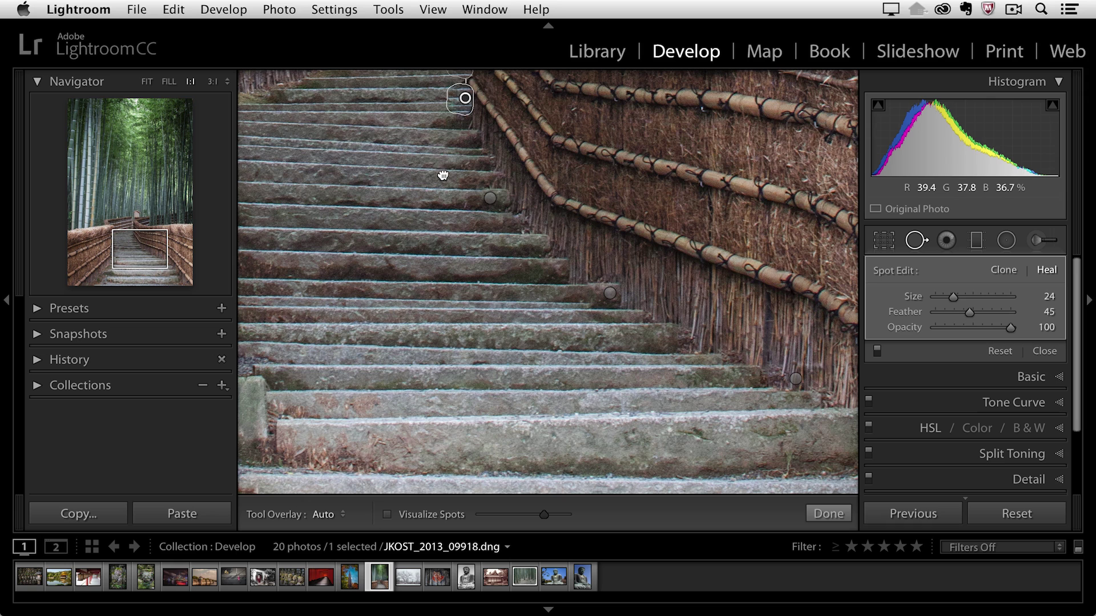
left_click_drag(443, 176, 444, 276)
key("h")
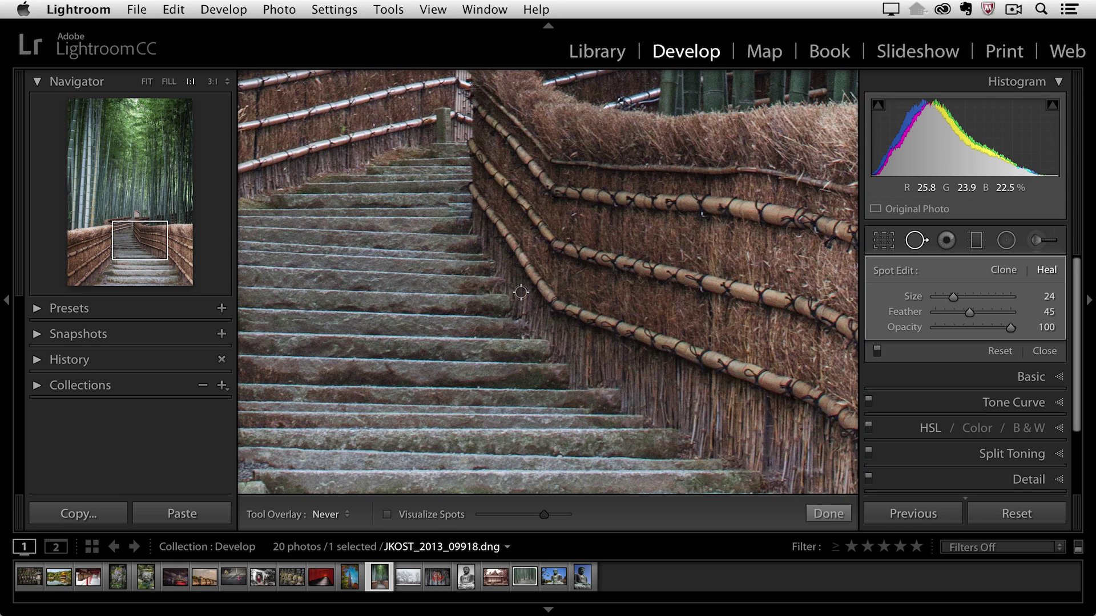
key("h")
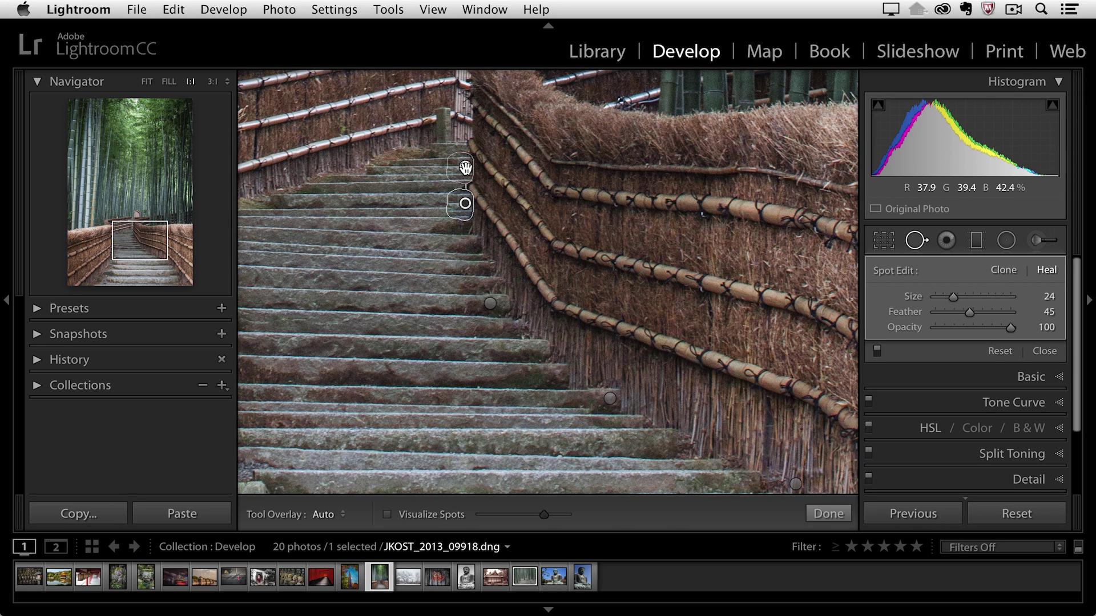
left_click_drag(430, 185, 419, 203)
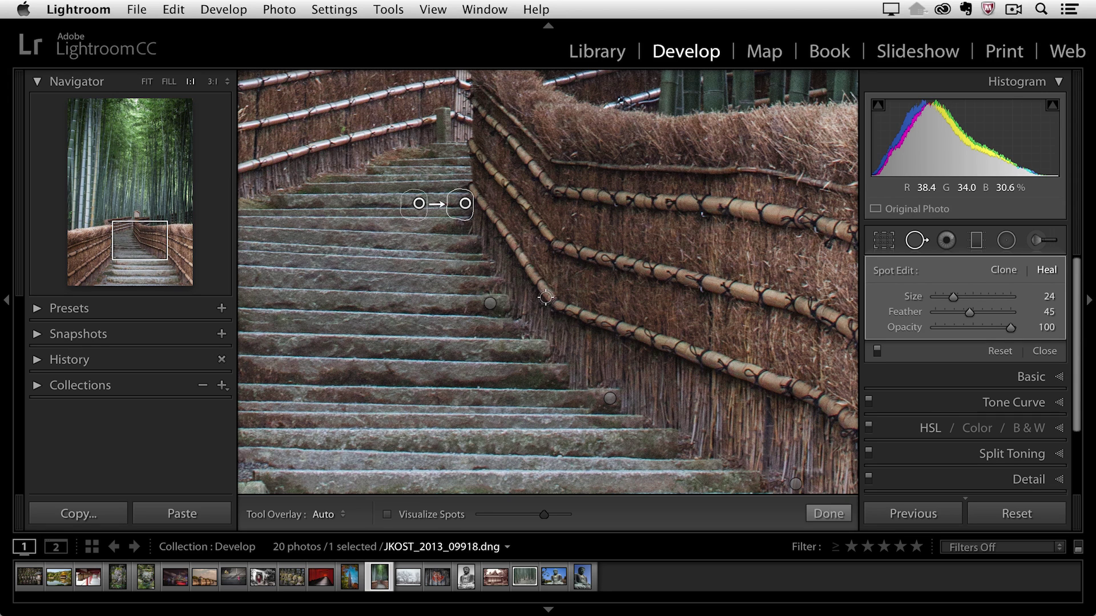
Fit the whole bamboo stairway photo in view to review the five healed lanterns
key("super+minus")
key("super+minus")
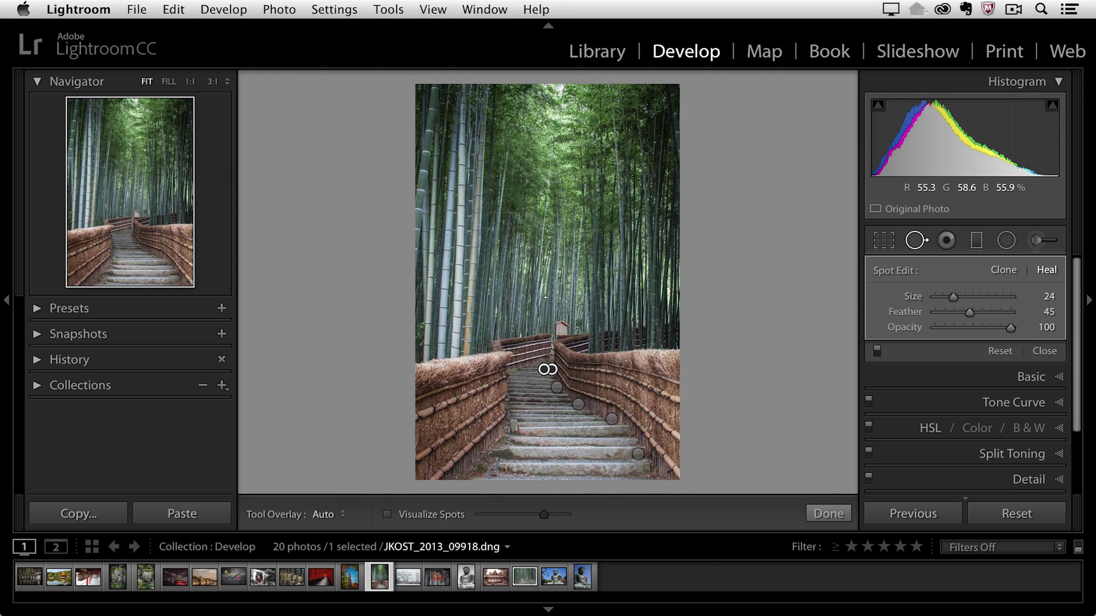